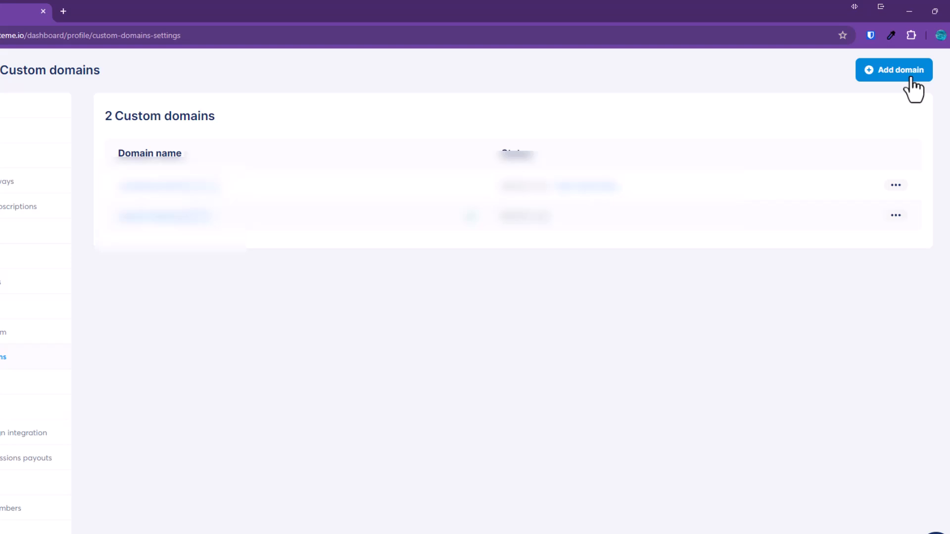
# Step: Add courses.mydomain.com as a new custom domain and save it
pyautogui.click(910, 76)
pyautogui.click(554, 308)
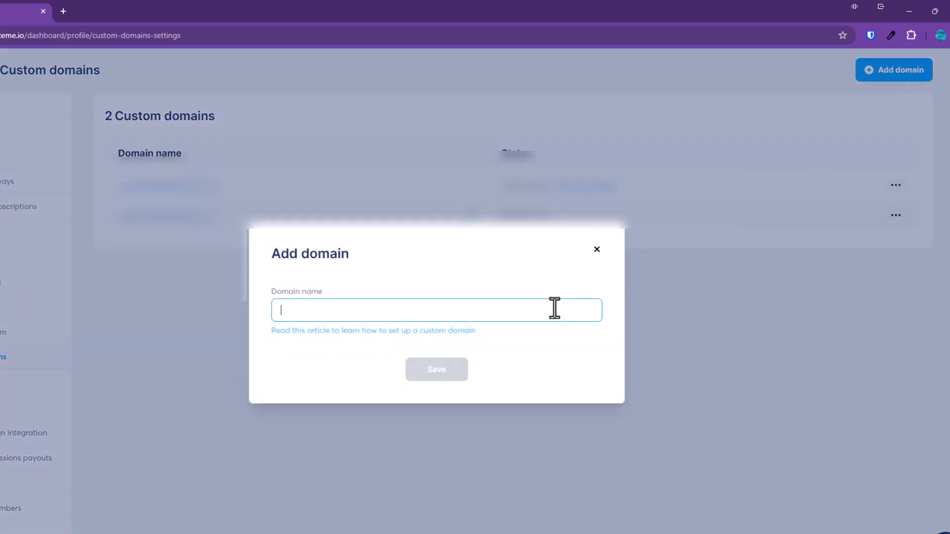
pyautogui.write('courses.')
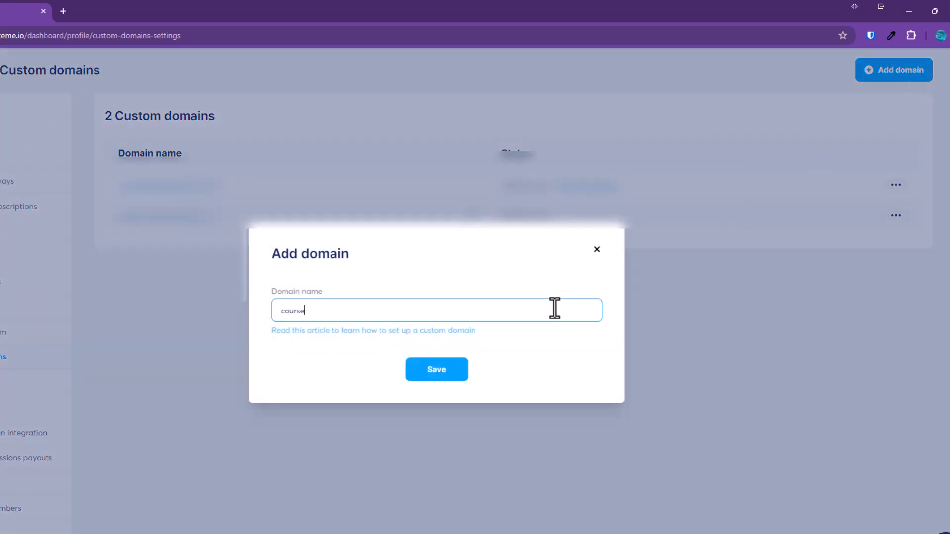
pyautogui.write('mydoemain')
pyautogui.press('BackSpace')
pyautogui.press('BackSpace')
pyautogui.press('BackSpace')
pyautogui.press('BackSpace')
pyautogui.press('BackSpace')
pyautogui.write('mainc.')
pyautogui.press('BackSpace')
pyautogui.press('BackSpace')
pyautogui.write('.com')
pyautogui.click(436, 370)
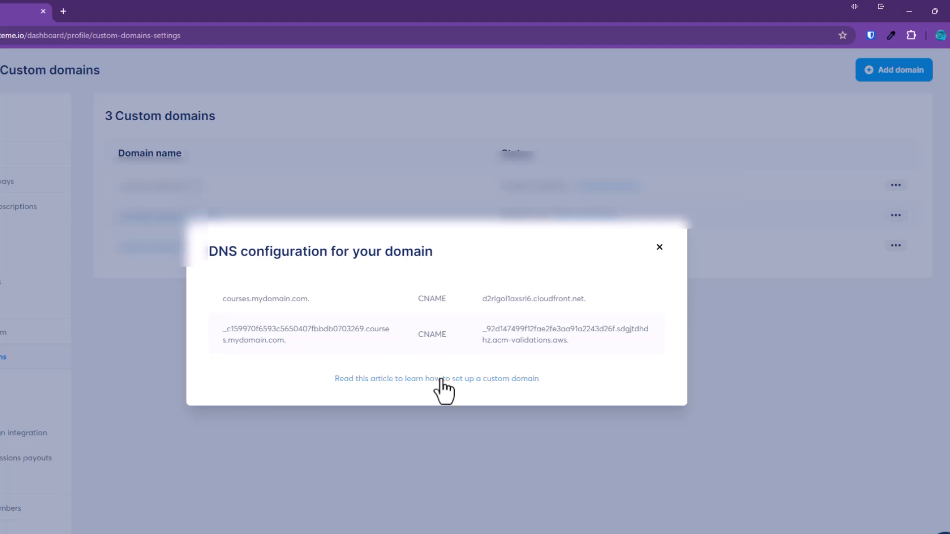
# Step: Open the GoDaddy website in a new browser tab
pyautogui.click(63, 11)
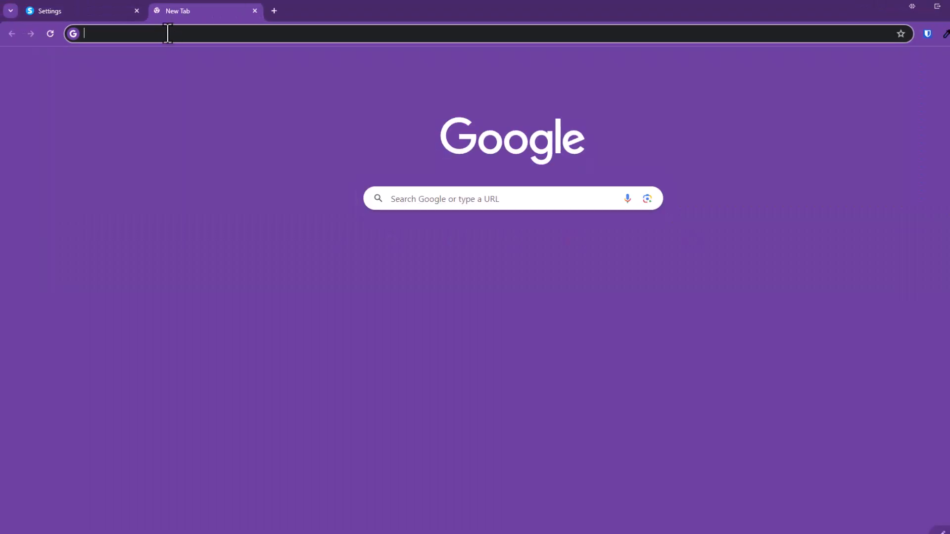
pyautogui.write('goday')
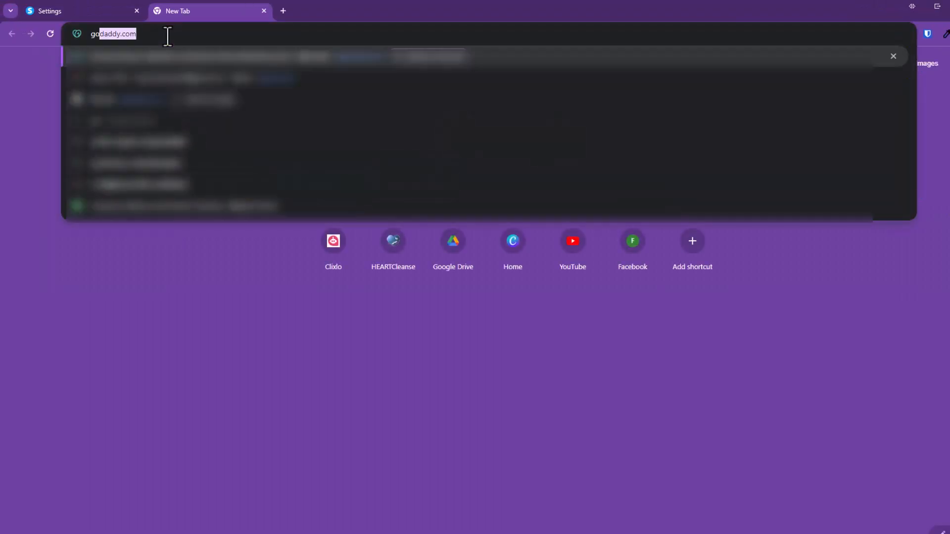
pyautogui.press('BackSpace')
pyautogui.write('ddy')
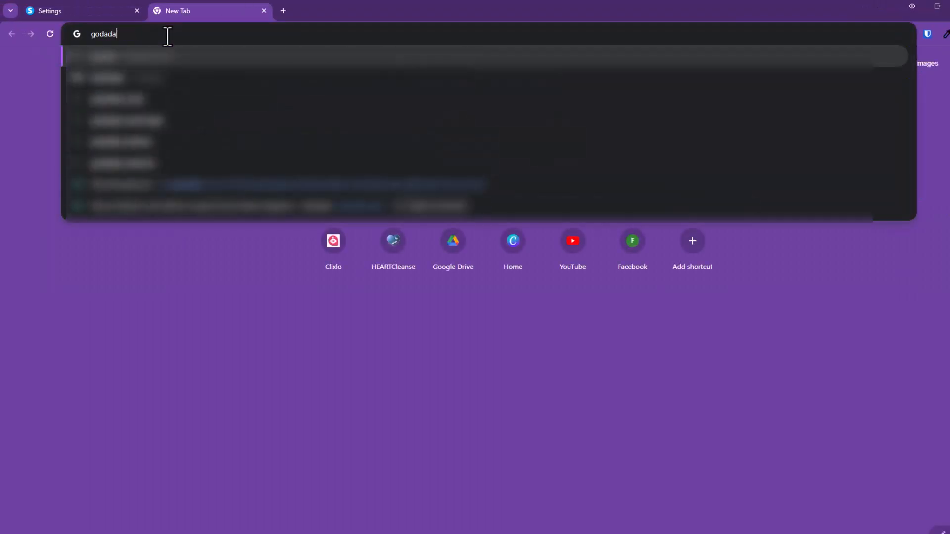
pyautogui.press('Return')
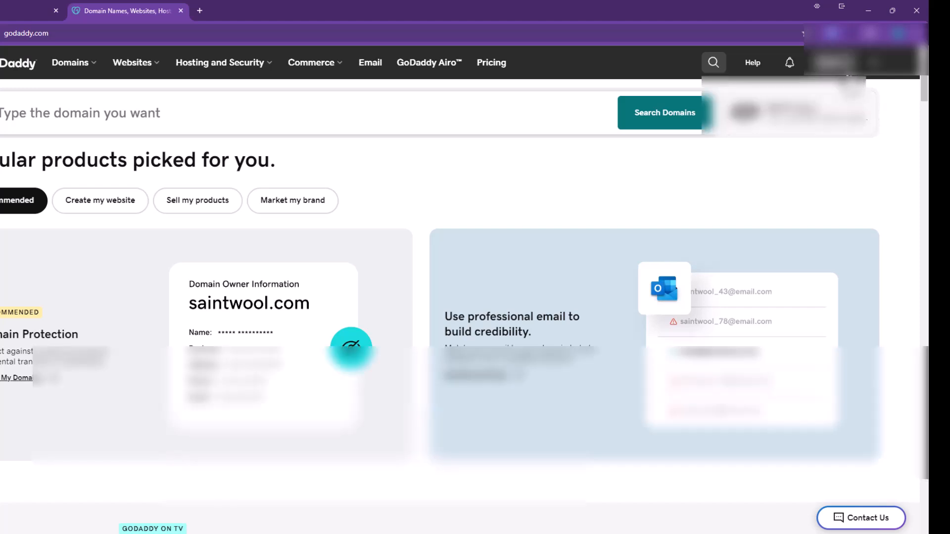
# Step: Go to the account's product list and open DNS management for heartcleanse.org
pyautogui.click(852, 79)
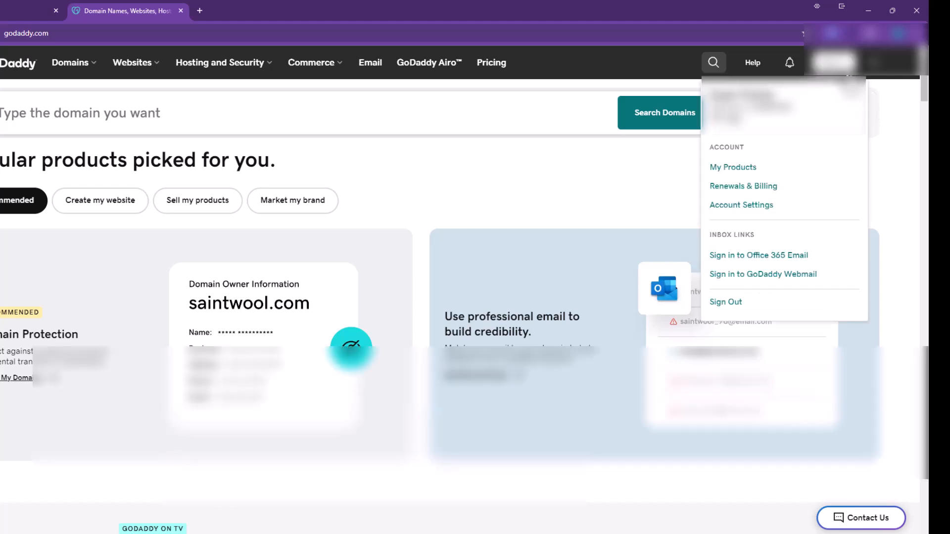
pyautogui.click(746, 168)
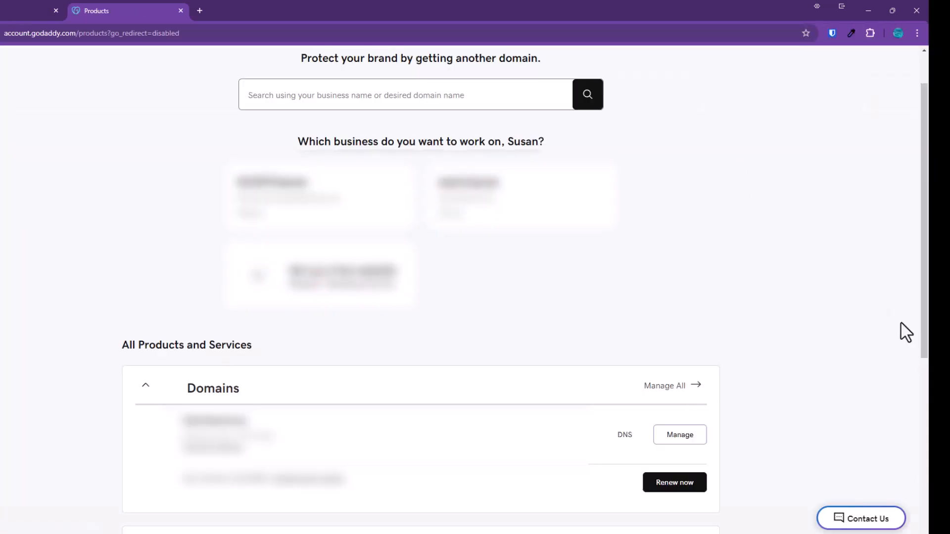
pyautogui.click(622, 436)
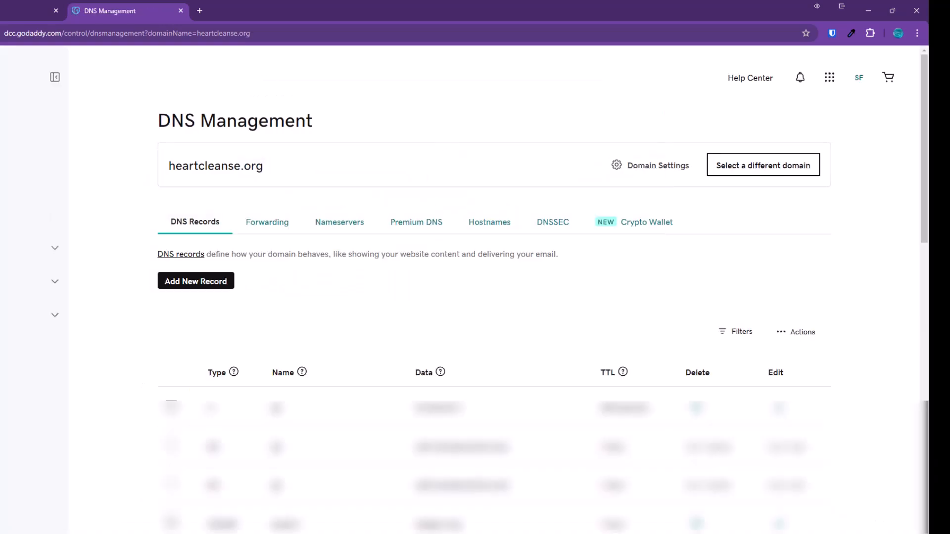
# Step: Start a new DNS record for heartcleanse.org with the type CNAME
pyautogui.click(209, 292)
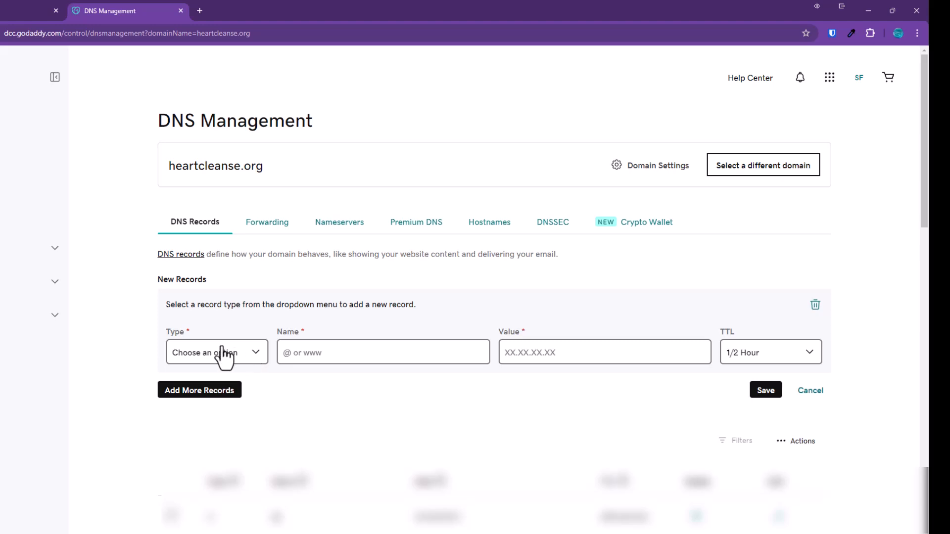
pyautogui.click(243, 361)
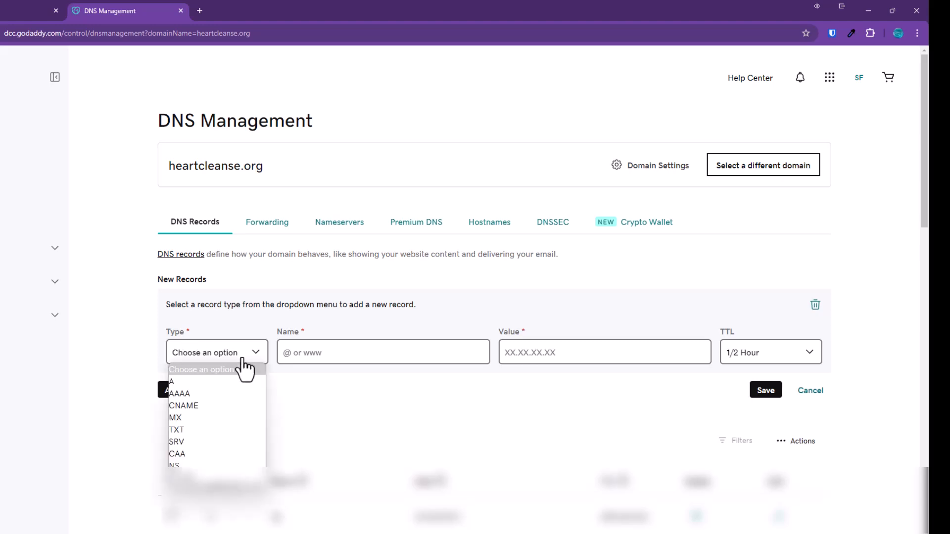
pyautogui.click(223, 403)
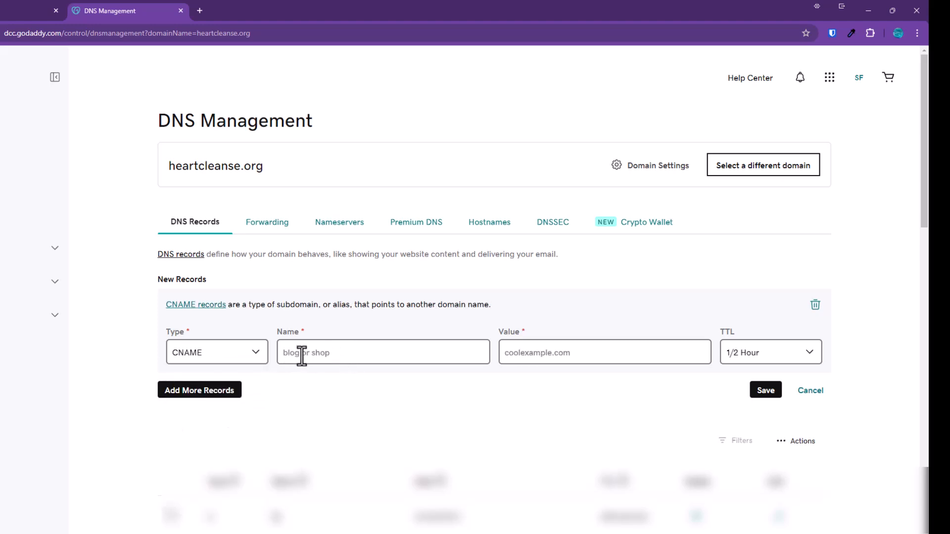
# Step: Copy the subdomain "courses" from systeme.io's DNS configuration and paste it as the CNAME record's name in GoDaddy
pyautogui.click(19, 10)
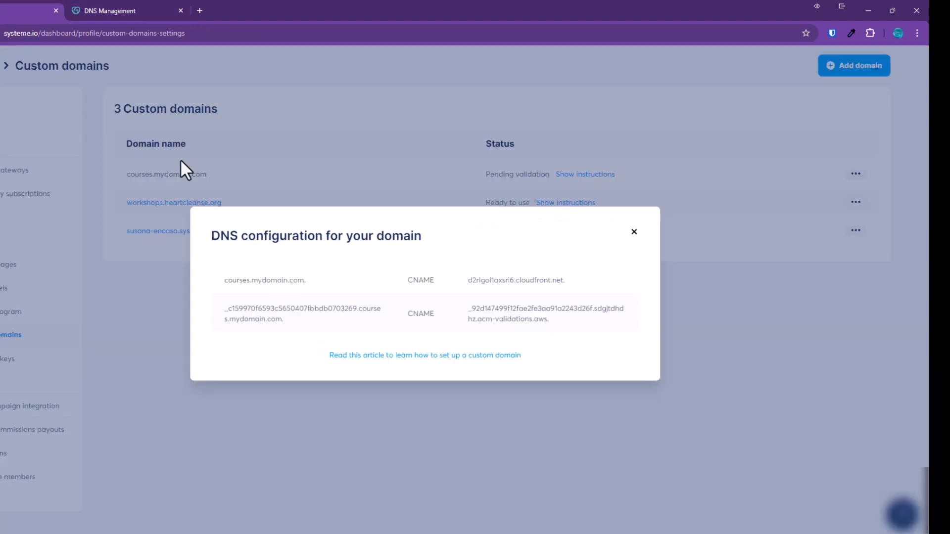
pyautogui.moveTo(221, 282); pyautogui.dragTo(247, 289)
pyautogui.hotkey('ctrl', 'c')
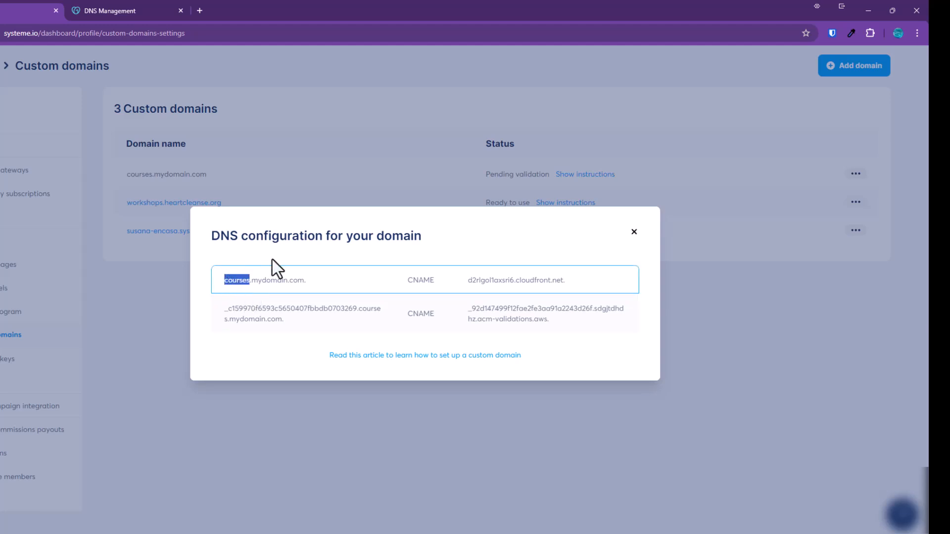
pyautogui.click(129, 10)
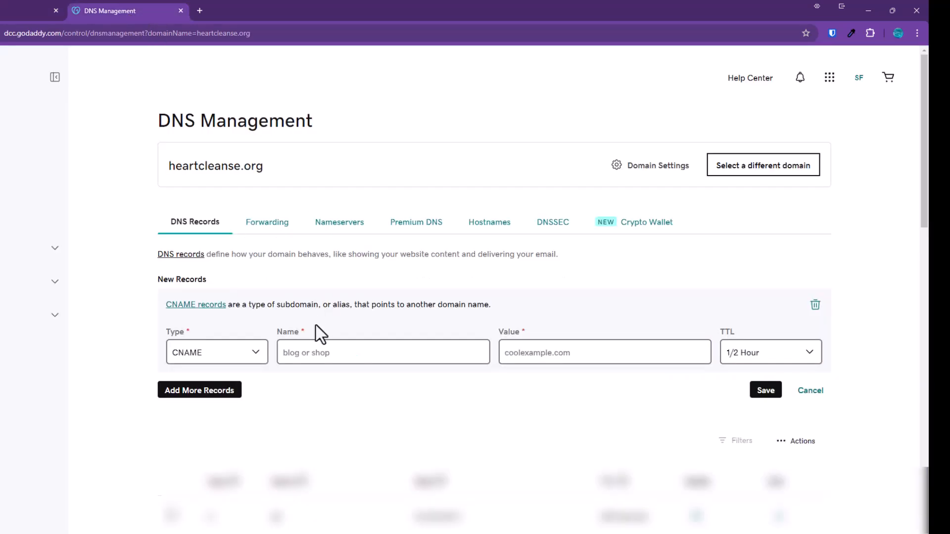
pyautogui.click(324, 354)
pyautogui.hotkey('ctrl', 'v')
# Step: Copy d2rlgol1axsri6.cloudfront.net without its final dot from systeme.io and paste it as the "courses" record's value in GoDaddy
pyautogui.click(10, 11)
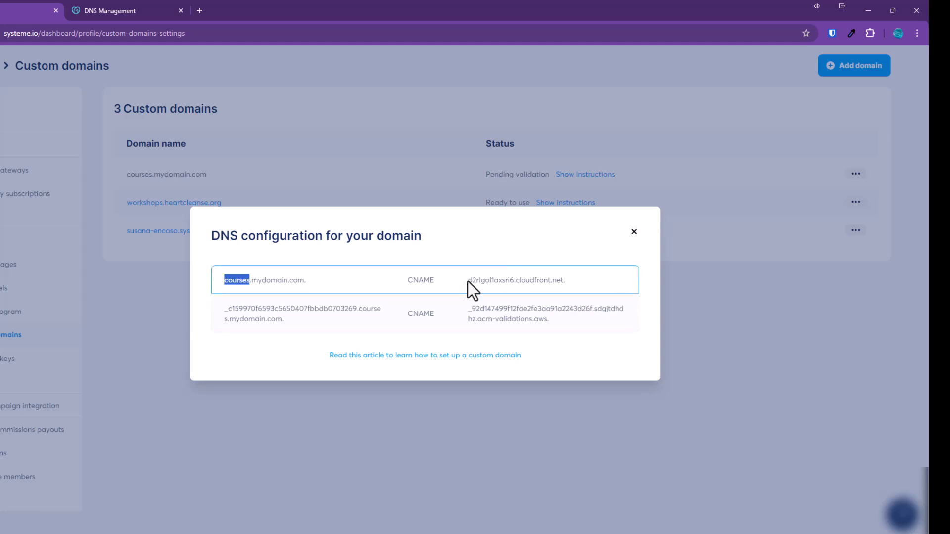
pyautogui.moveTo(469, 280); pyautogui.dragTo(563, 284)
pyautogui.hotkey('ctrl', 'c')
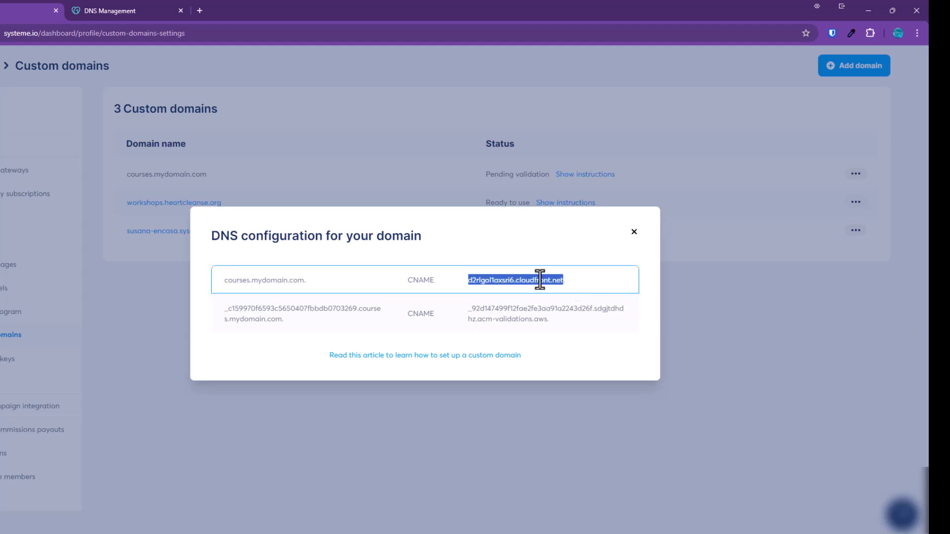
pyautogui.click(125, 15)
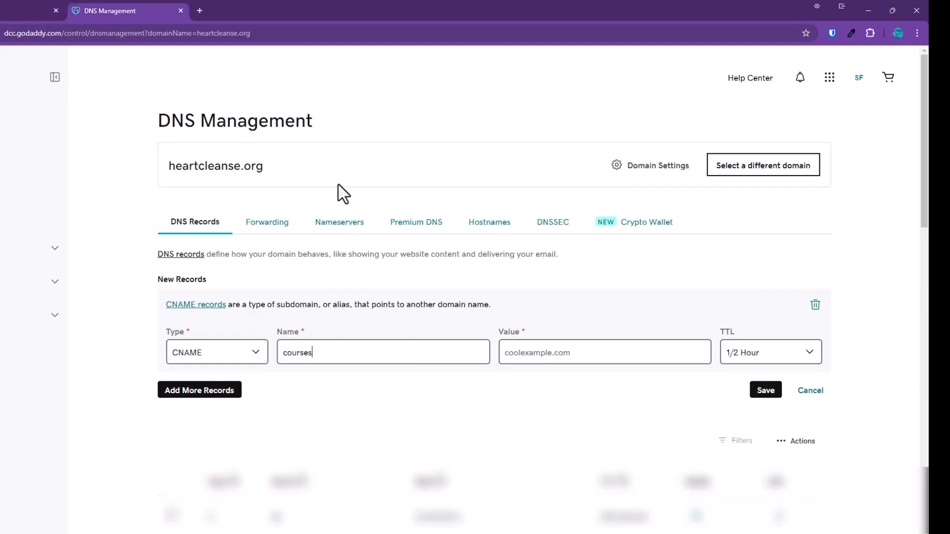
pyautogui.click(558, 360)
pyautogui.hotkey('ctrl', 'v')
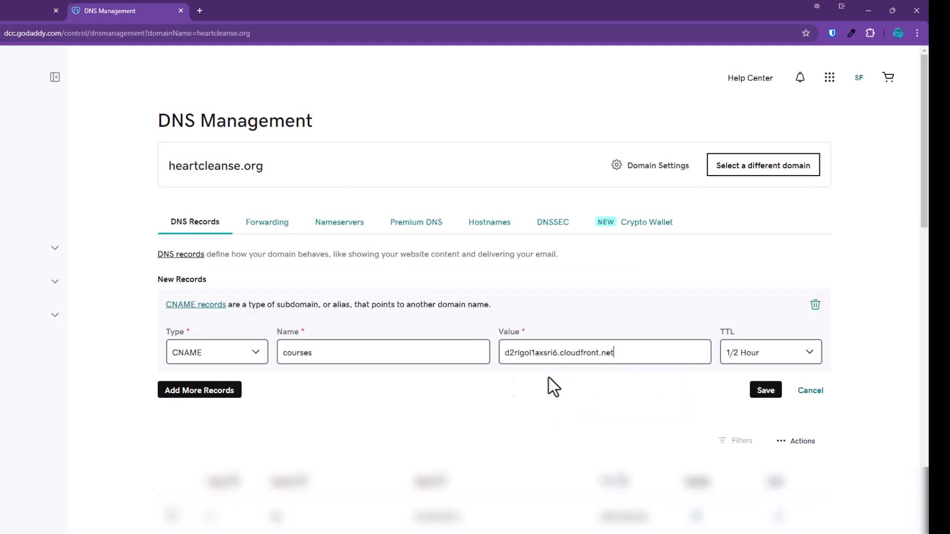
# Step: Add a second blank DNS record and copy systeme.io's second CNAME name up to "courses", leaving out ".mydomain.com."
pyautogui.click(216, 398)
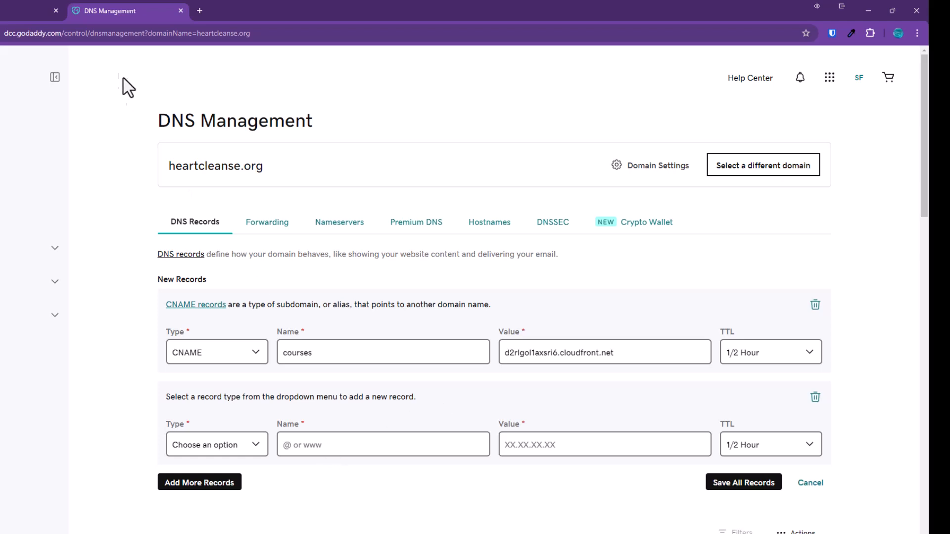
pyautogui.click(10, 9)
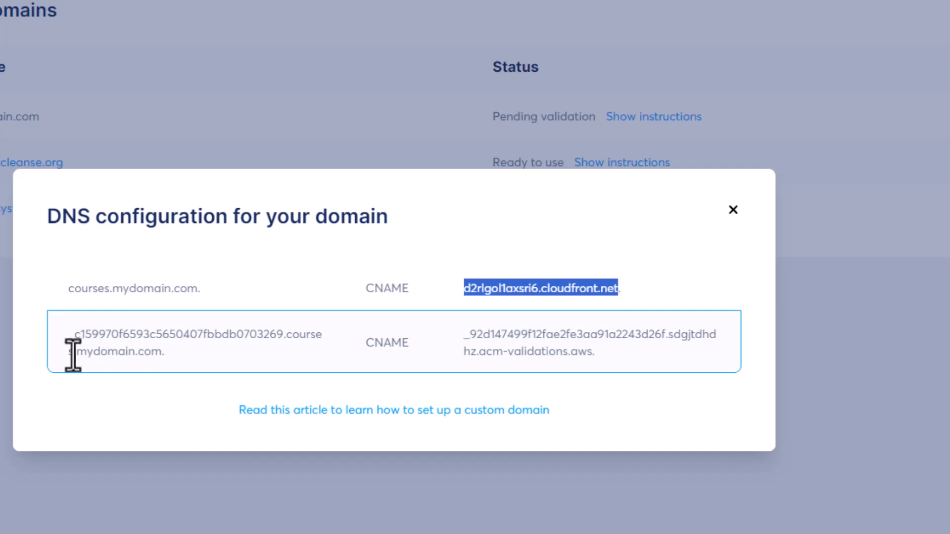
pyautogui.moveTo(75, 353); pyautogui.dragTo(56, 336)
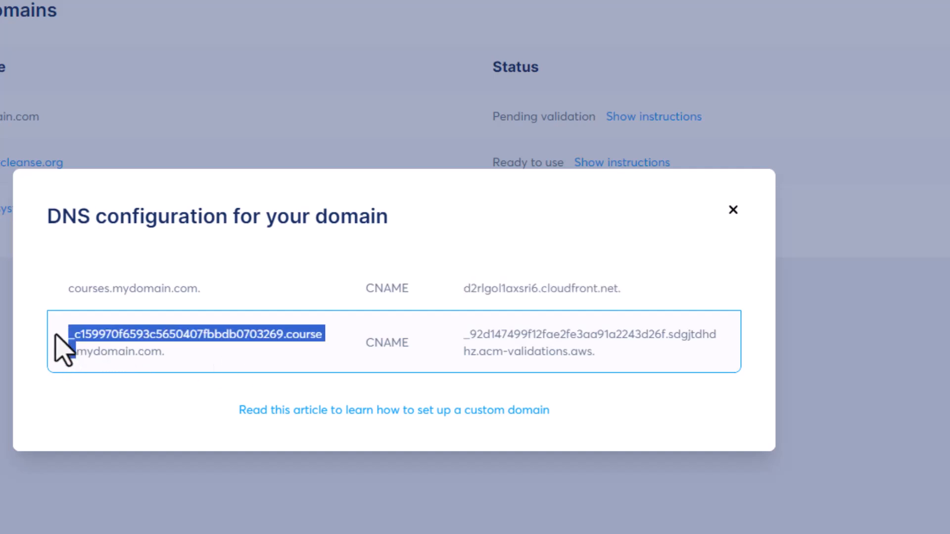
pyautogui.click(248, 363)
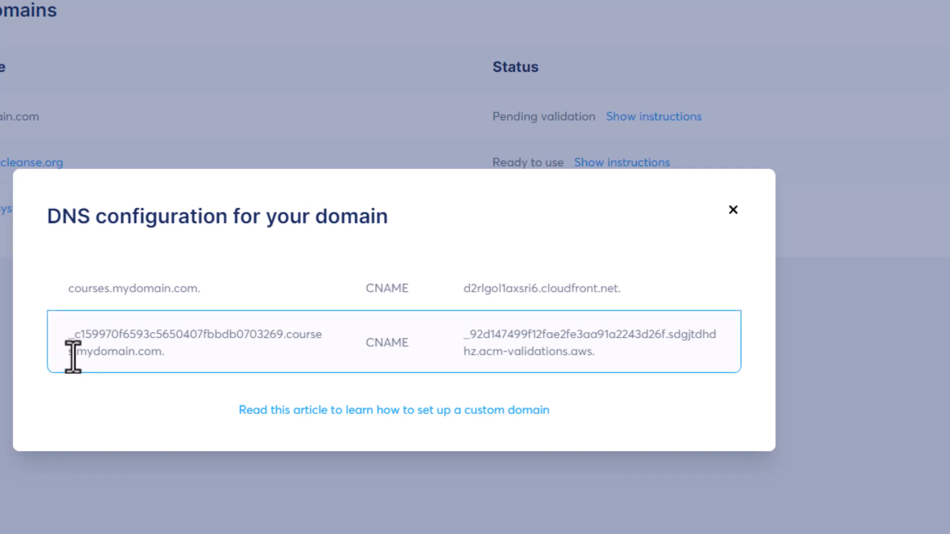
pyautogui.moveTo(68, 334); pyautogui.dragTo(320, 345)
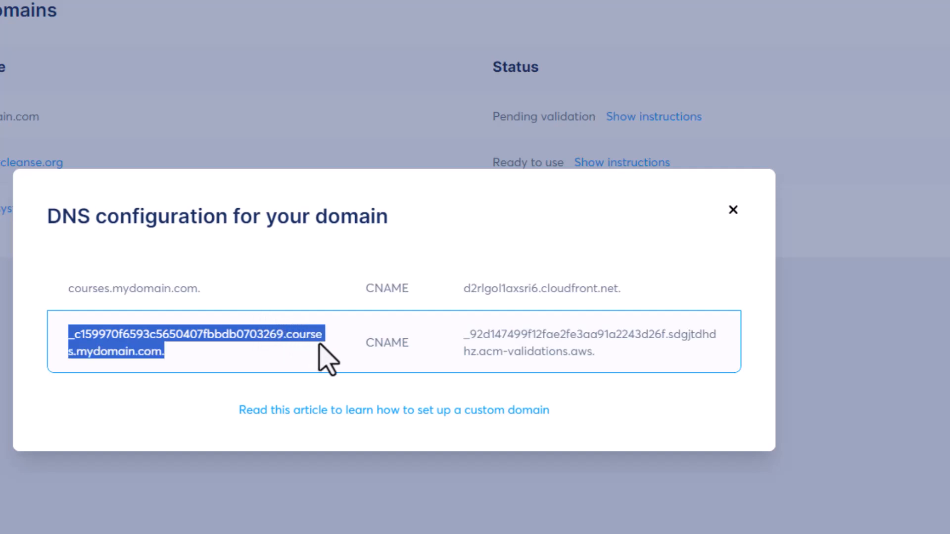
pyautogui.moveTo(112, 363); pyautogui.dragTo(72, 370)
pyautogui.hotkey('ctrl', 'c')
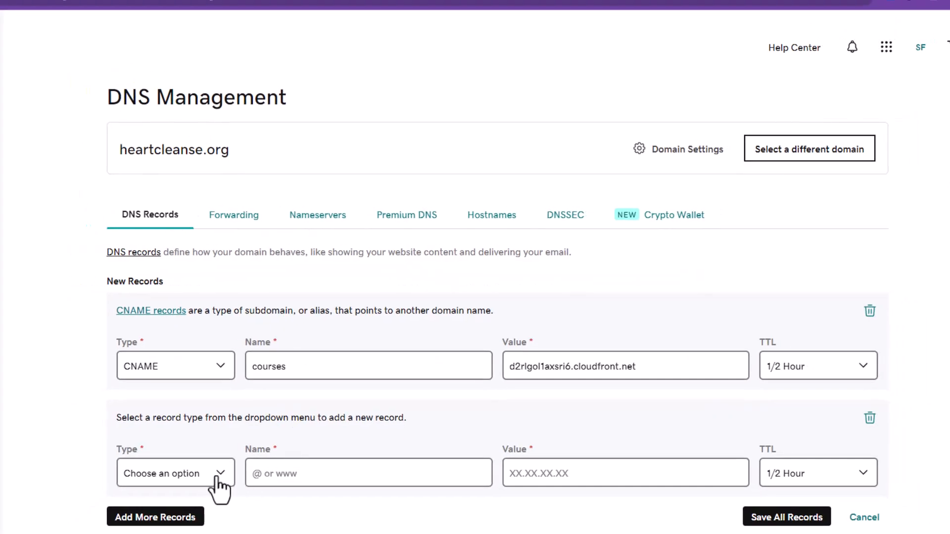
# Step: Set the second record's type to CNAME in GoDaddy and paste the copied validation name ending in "courses" as its name
pyautogui.click(218, 475)
pyautogui.click(190, 368)
pyautogui.click(296, 473)
pyautogui.hotkey('ctrl', 'v')
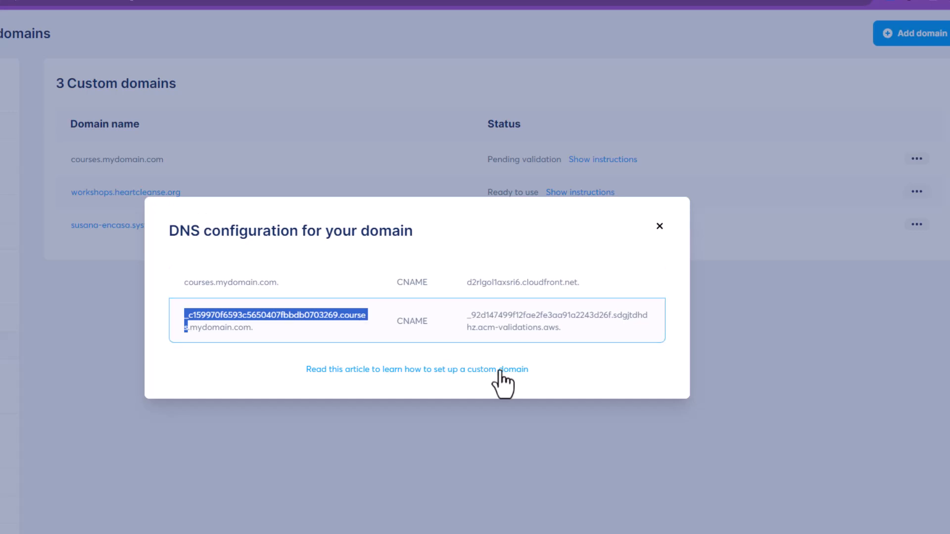
# Step: Copy systeme.io's acm-validations.aws target without its final dot and paste it as the second record's value in GoDaddy
pyautogui.moveTo(466, 316); pyautogui.dragTo(530, 329)
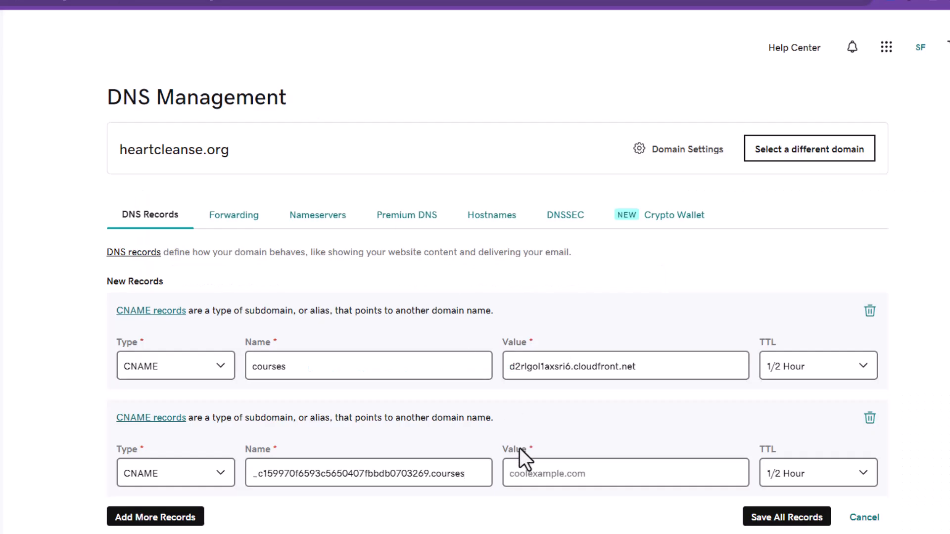
pyautogui.click(549, 474)
pyautogui.hotkey('ctrl', 'v')
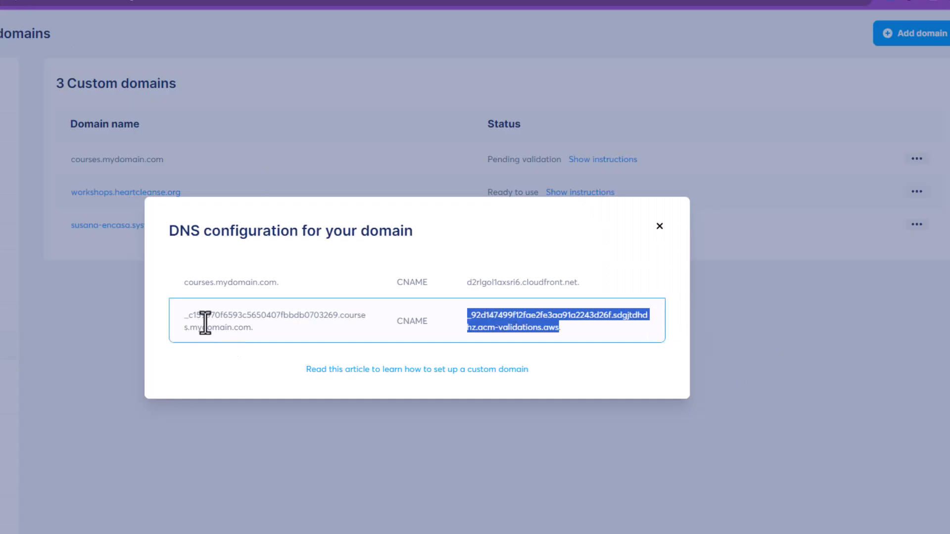
# Step: Review in systeme.io's DNS configuration the validation name up to "courses", the "mydomain.com" suffix and the cloudfront.net target
pyautogui.moveTo(185, 317); pyautogui.dragTo(195, 334)
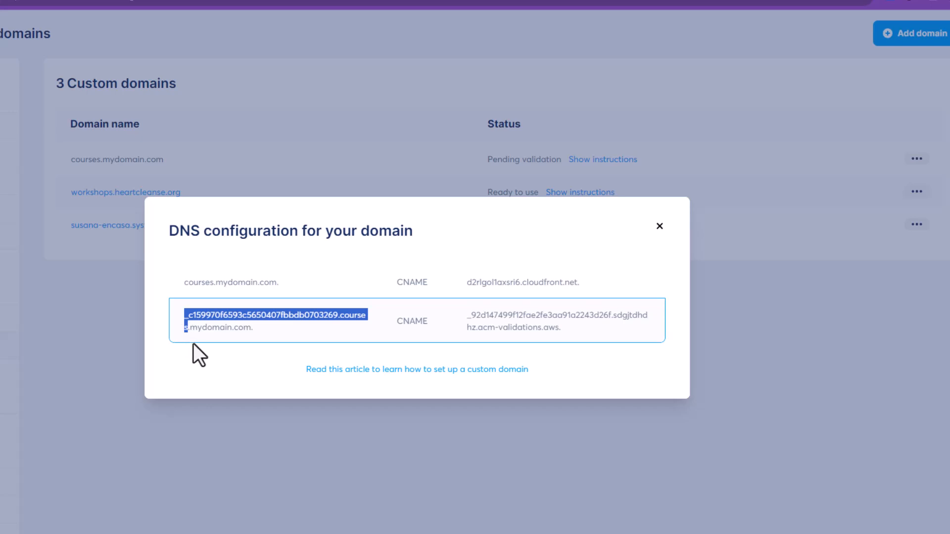
pyautogui.moveTo(215, 283); pyautogui.dragTo(301, 287)
pyautogui.click(292, 317)
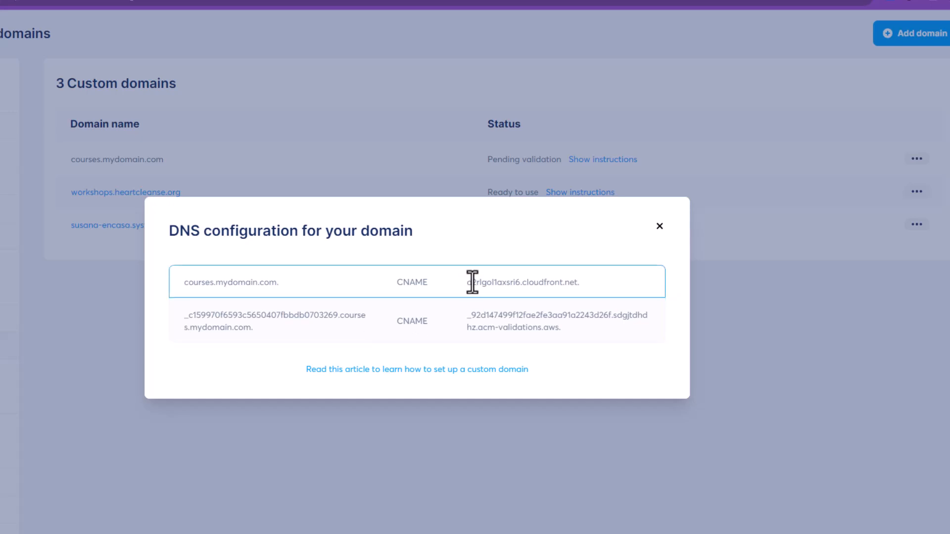
pyautogui.moveTo(467, 282); pyautogui.dragTo(604, 303)
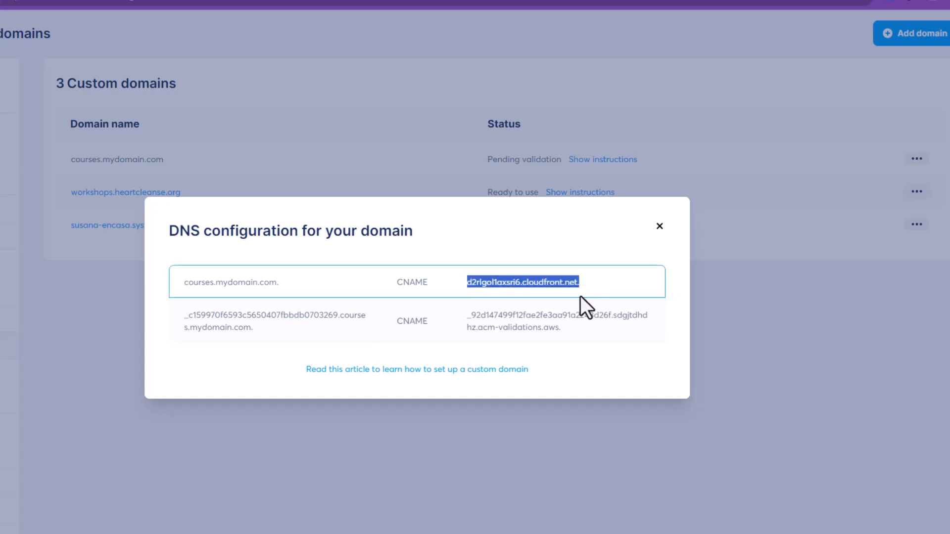